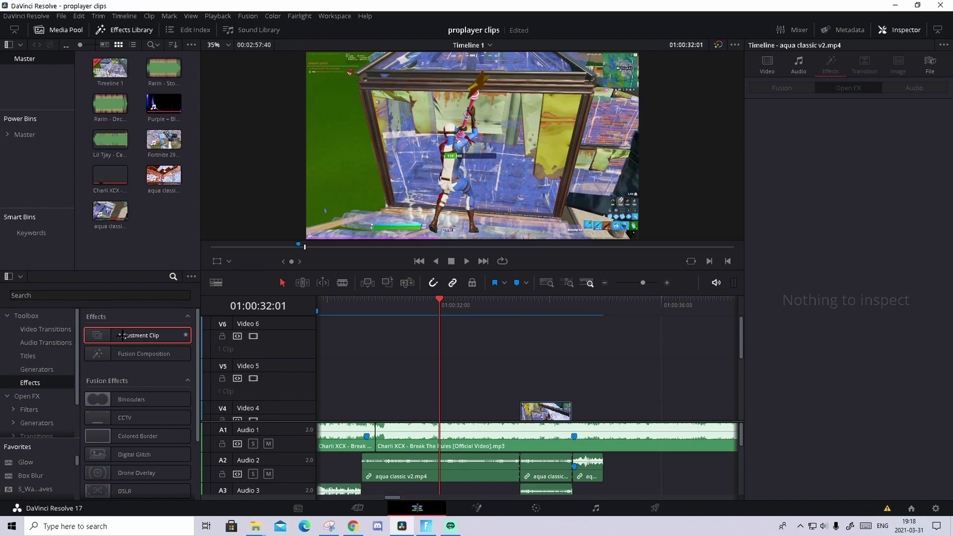
# Place an Adjustment Clip on Video 5 and apply the Open FX Looks effect to it
pyautogui.moveTo(123, 336); pyautogui.dragTo(382, 376)
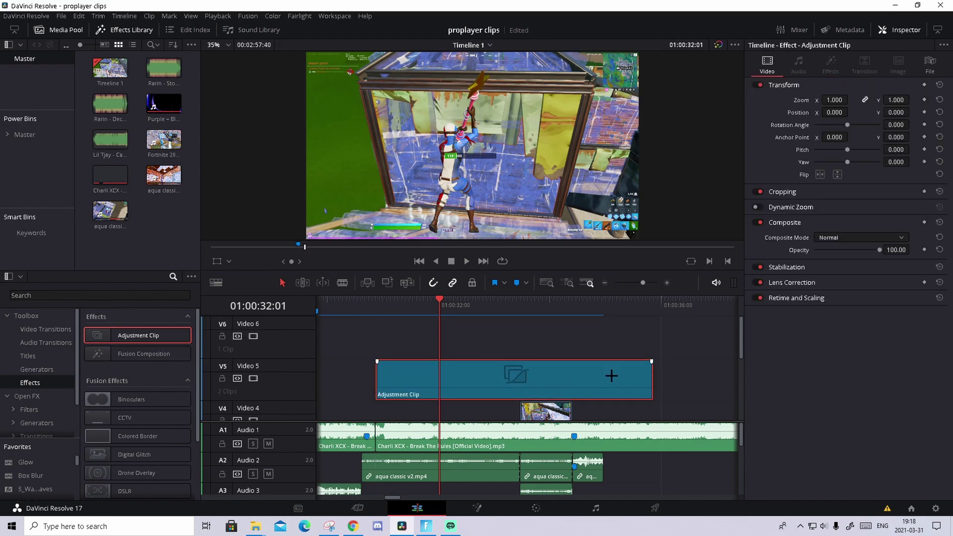
pyautogui.click(41, 396)
pyautogui.click(55, 297)
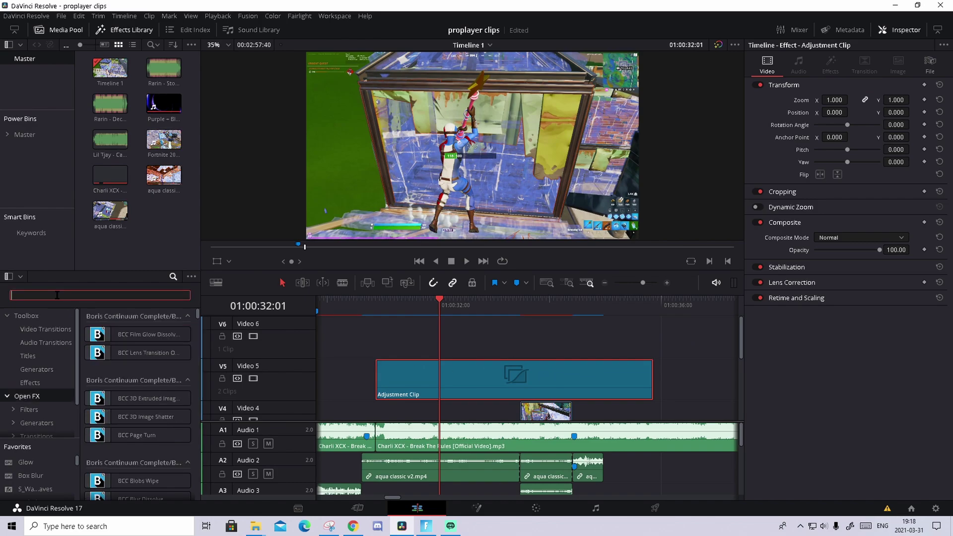
pyautogui.write('looks')
pyautogui.moveTo(127, 333); pyautogui.dragTo(513, 389)
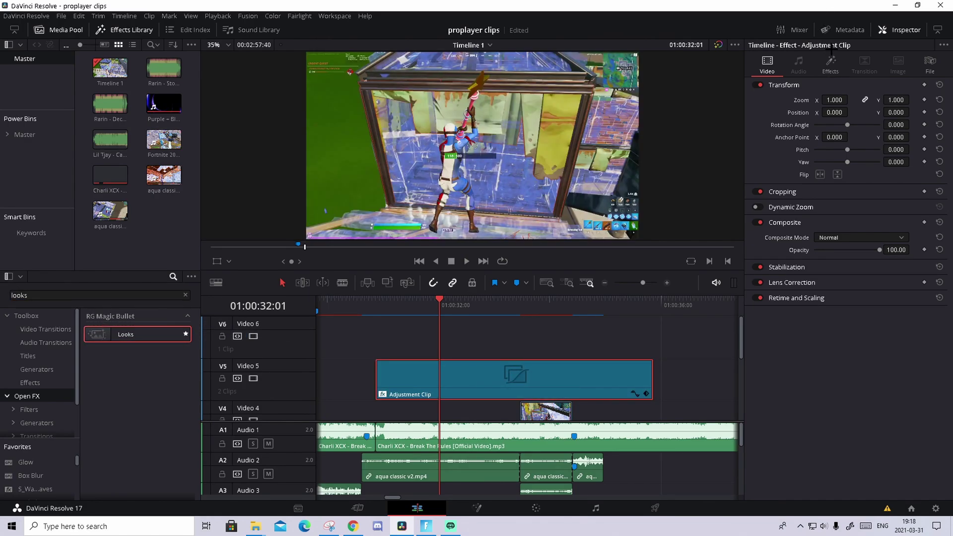
pyautogui.click(830, 64)
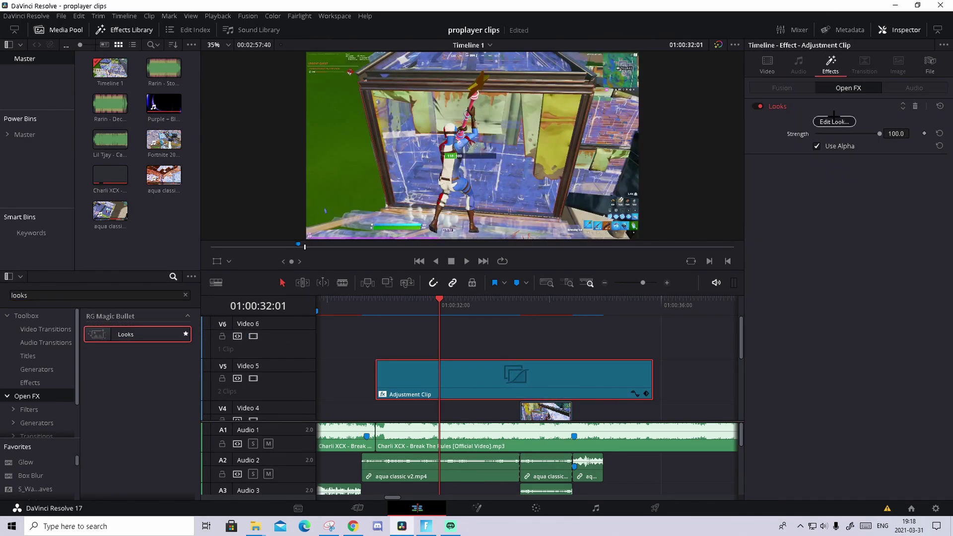
# In the Looks editor, add Film Print, Colorista, Shoulder and Mojo II to the Post stage
pyautogui.click(834, 121)
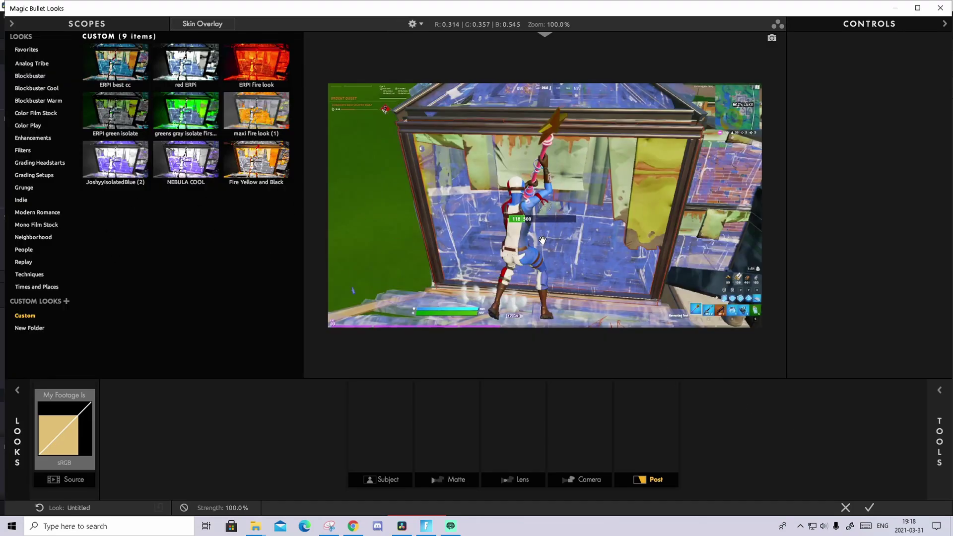
pyautogui.click(937, 390)
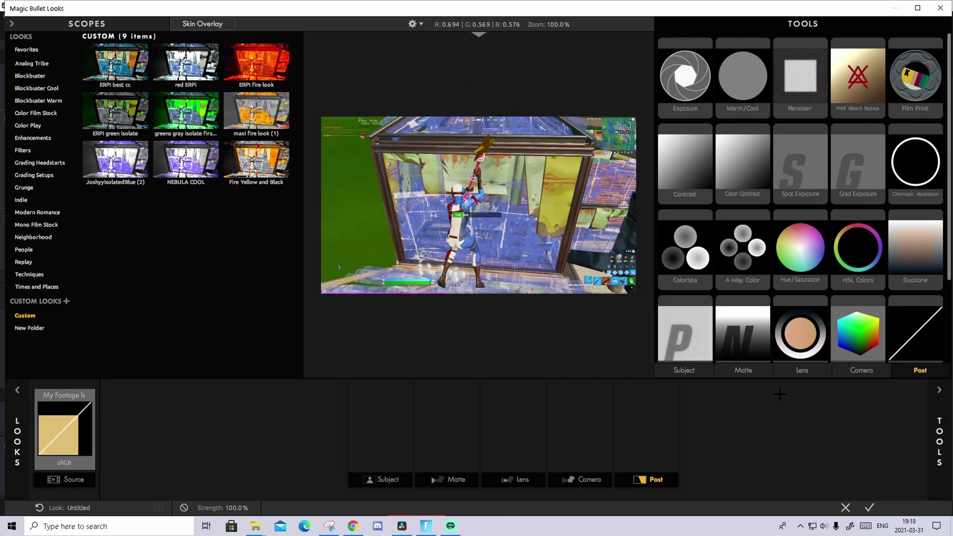
pyautogui.scroll(-1, 760, 195)
pyautogui.scroll(1, 767, 211)
pyautogui.moveTo(914, 76); pyautogui.dragTo(645, 417)
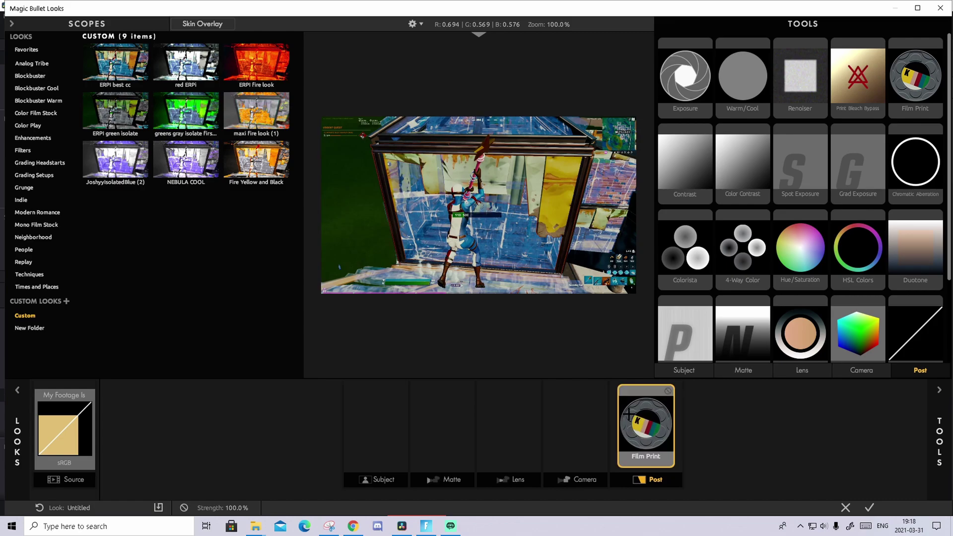
pyautogui.scroll(-1, 812, 281)
pyautogui.moveTo(811, 281); pyautogui.dragTo(663, 421)
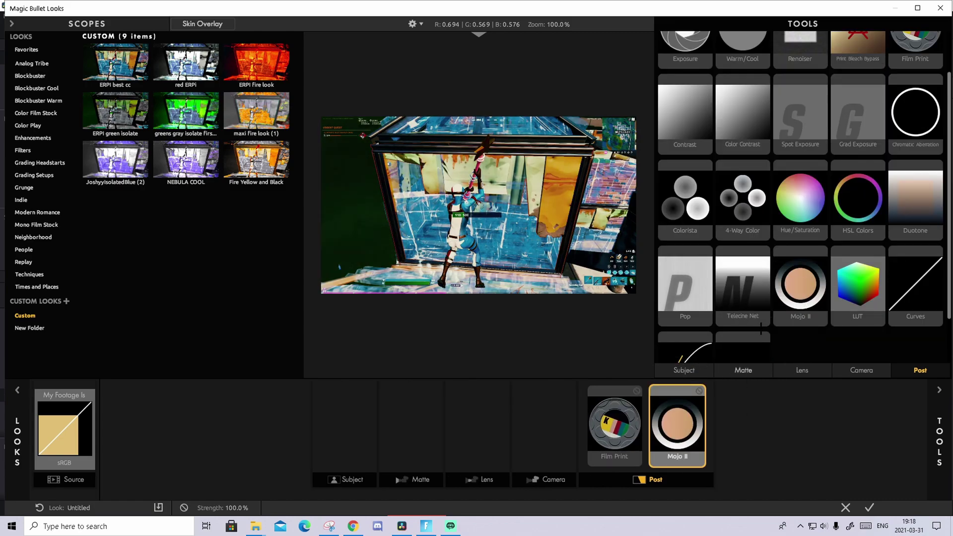
pyautogui.scroll(-1, 685, 199)
pyautogui.moveTo(685, 164); pyautogui.dragTo(615, 422)
pyautogui.scroll(-1, 742, 248)
pyautogui.moveTo(742, 322); pyautogui.dragTo(676, 422)
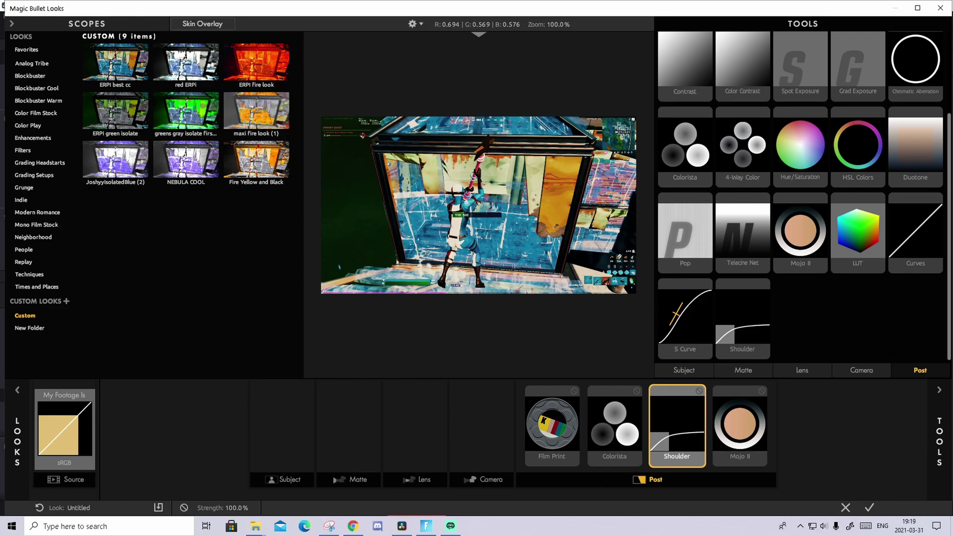
# Add Lens Vignette and then Edge Softness to the Lens stage
pyautogui.click(789, 370)
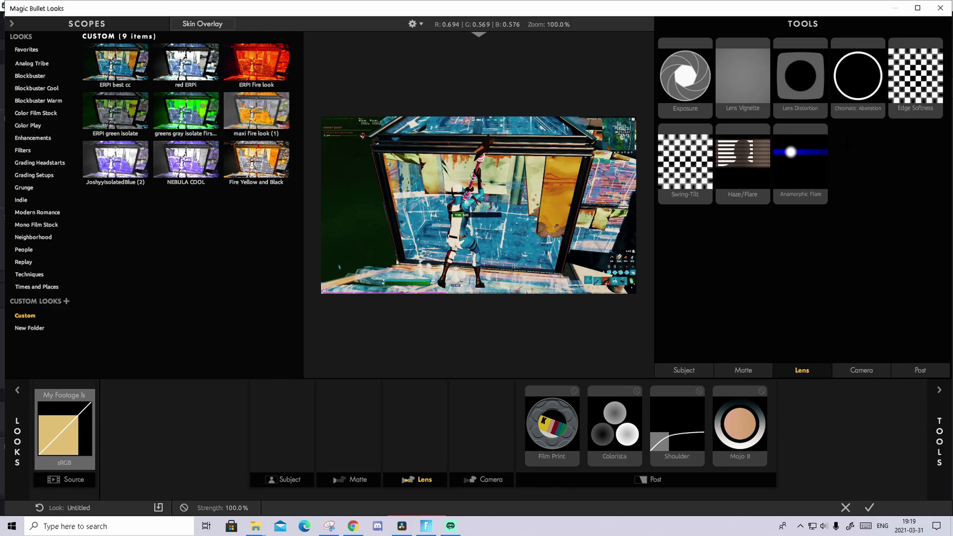
pyautogui.moveTo(787, 101); pyautogui.dragTo(482, 419)
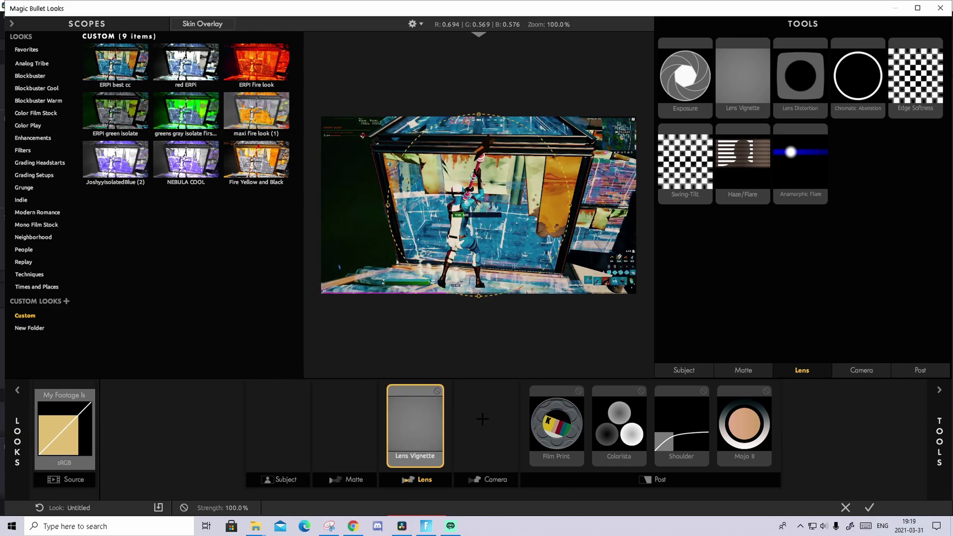
pyautogui.moveTo(917, 94); pyautogui.dragTo(476, 412)
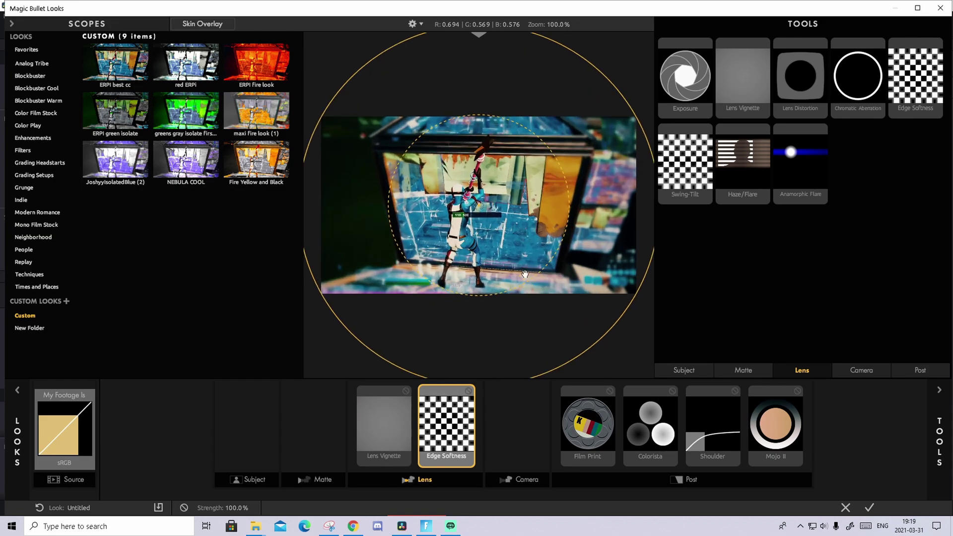
# Add the Warm/Cool tool to the Subject stage
pyautogui.click(683, 370)
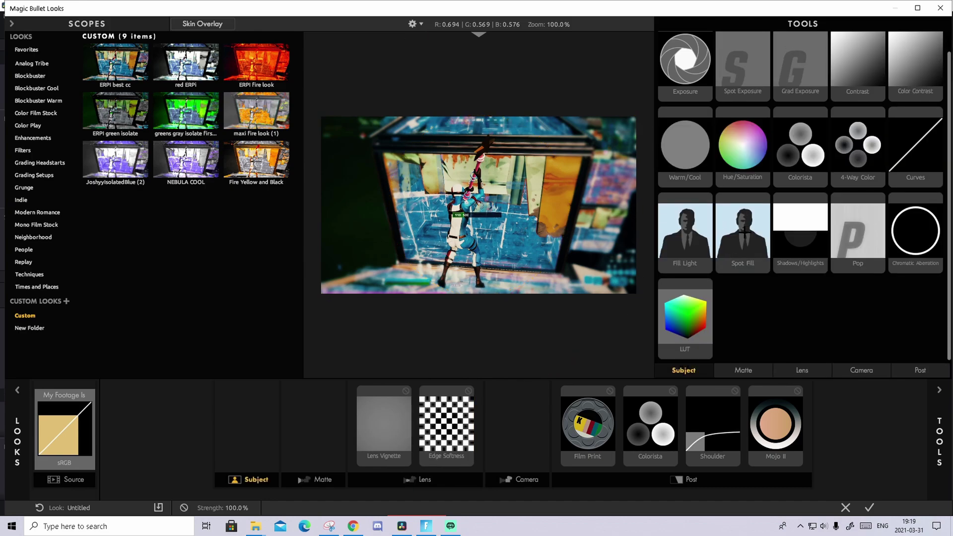
pyautogui.scroll(-1, 693, 163)
pyautogui.moveTo(693, 163)
pyautogui.mouseDown()
pyautogui.moveTo(381, 355)
pyautogui.moveTo(298, 420)
pyautogui.mouseUp()
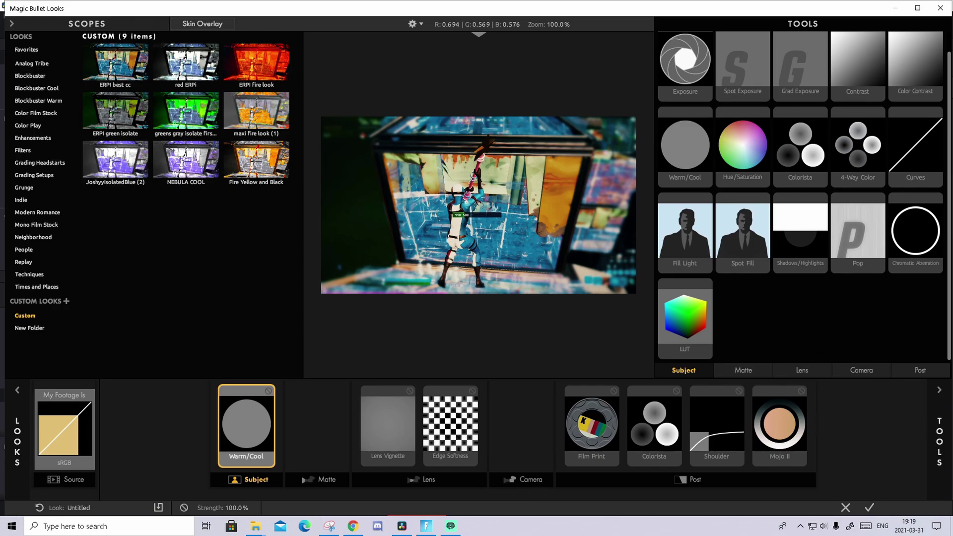
# Set Warm/Cool to -0.242 and raise the Lens Vignette amount to 51.10%
pyautogui.click(939, 432)
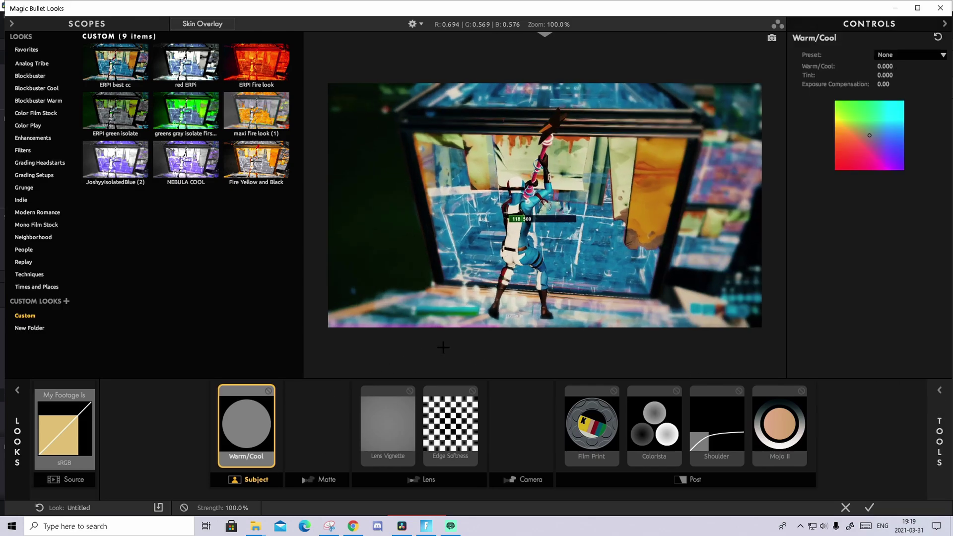
pyautogui.moveTo(869, 134); pyautogui.dragTo(865, 135)
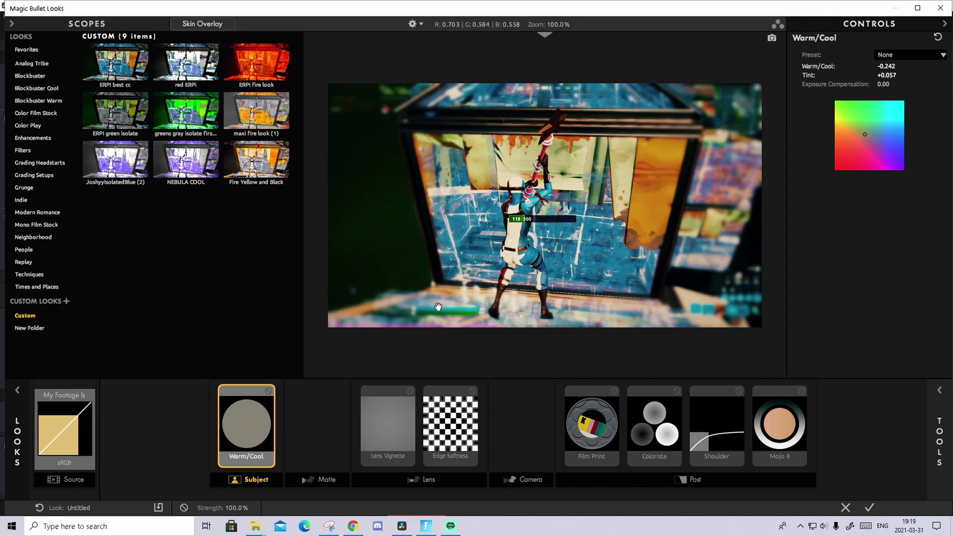
pyautogui.click(390, 422)
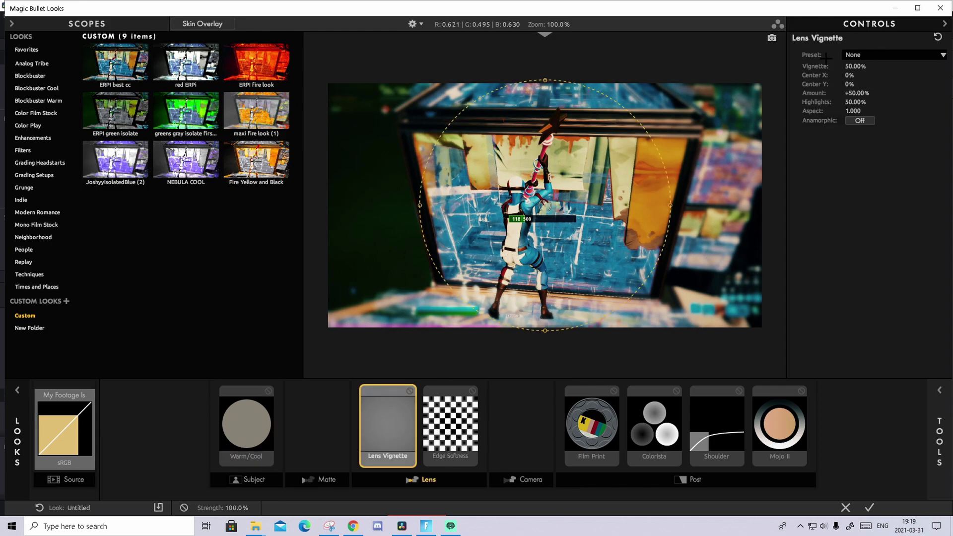
pyautogui.moveTo(855, 66)
pyautogui.mouseDown()
pyautogui.moveTo(864, 66)
pyautogui.moveTo(850, 66)
pyautogui.mouseUp()
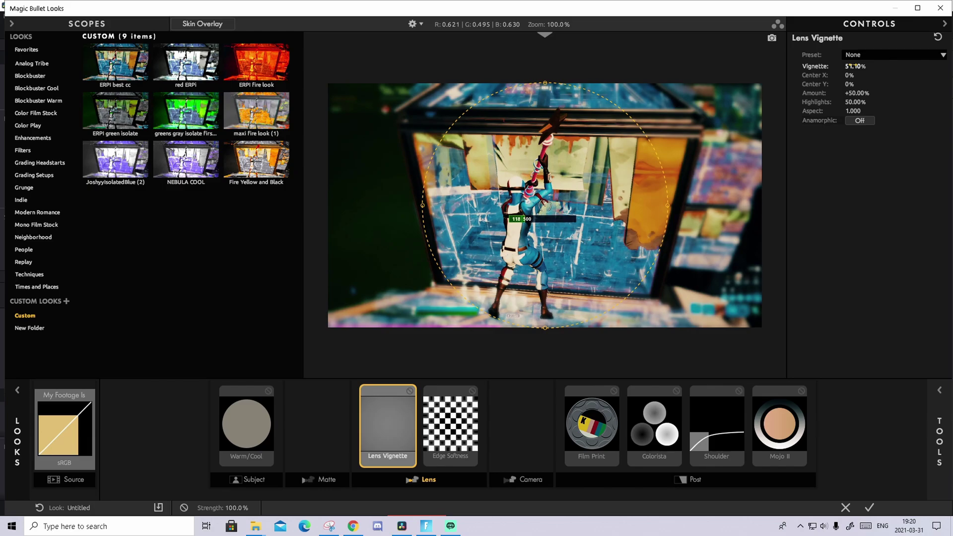
# Set Edge Softness to radius 1.412, aspect 1.350 and quality 2
pyautogui.click(453, 441)
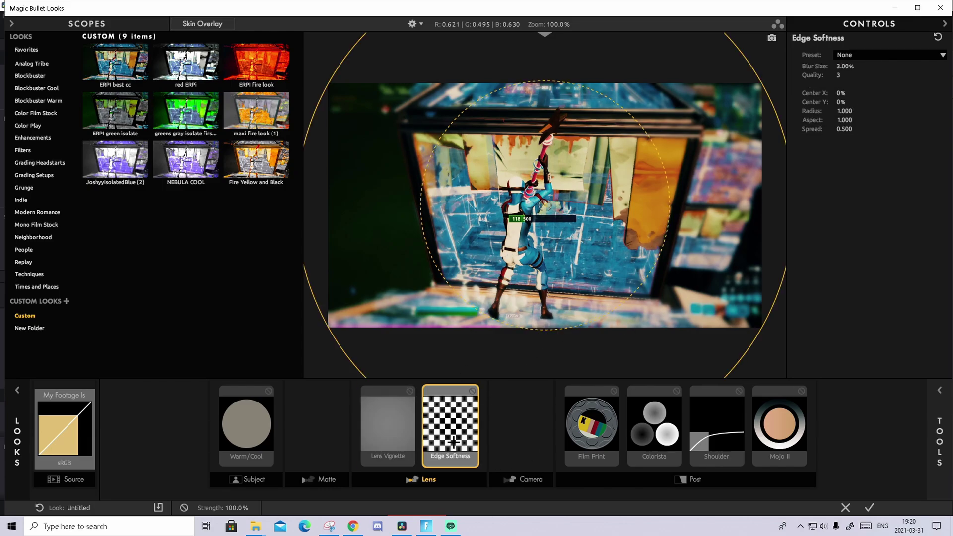
pyautogui.scroll(2, 655, 256)
pyautogui.scroll(-3, 655, 221)
pyautogui.scroll(3, 655, 213)
pyautogui.scroll(-2, 627, 193)
pyautogui.scroll(-3, 631, 113)
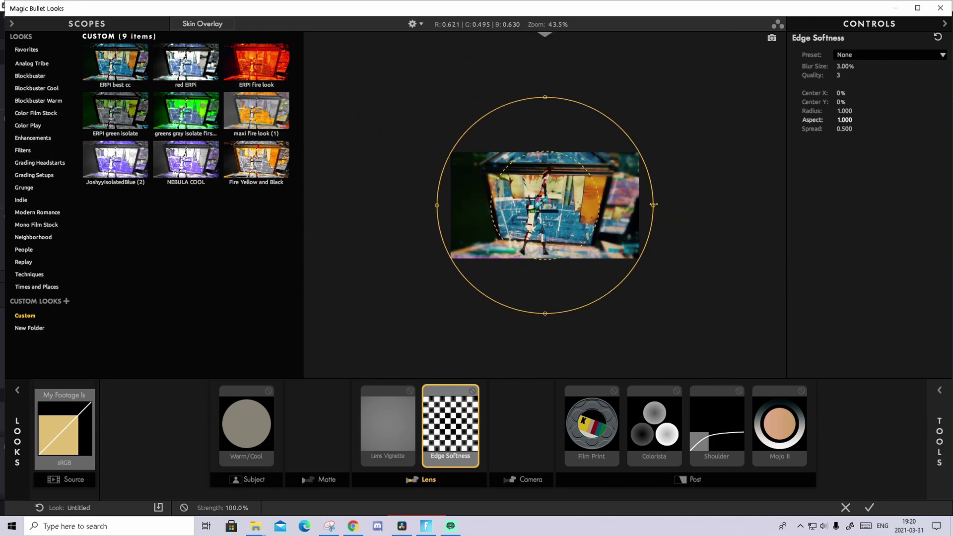
pyautogui.moveTo(653, 205); pyautogui.dragTo(737, 216)
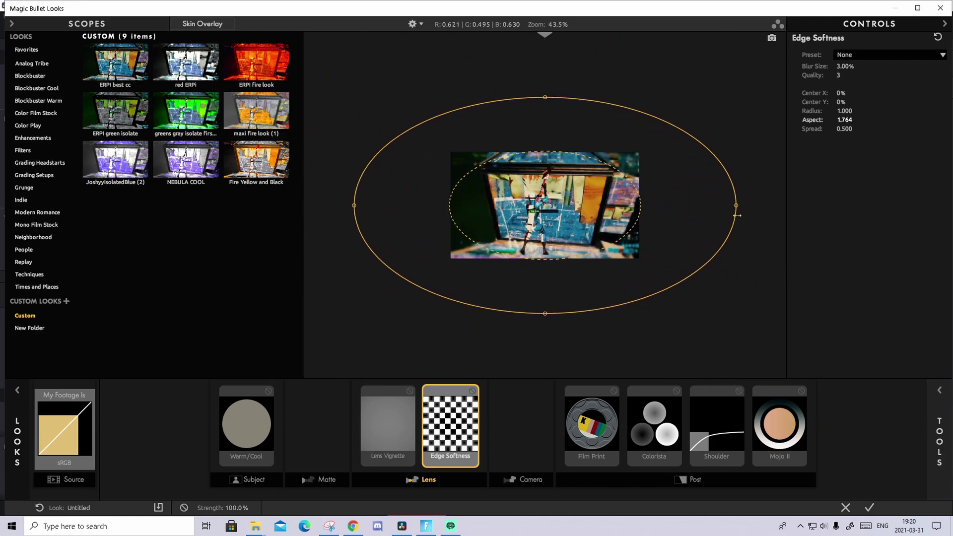
pyautogui.moveTo(546, 97); pyautogui.dragTo(545, 65)
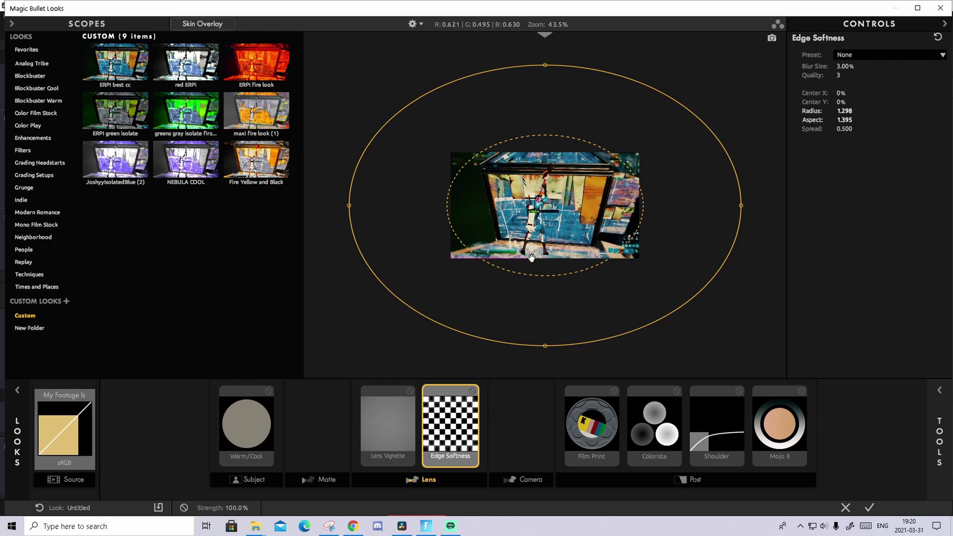
pyautogui.moveTo(741, 205); pyautogui.dragTo(751, 205)
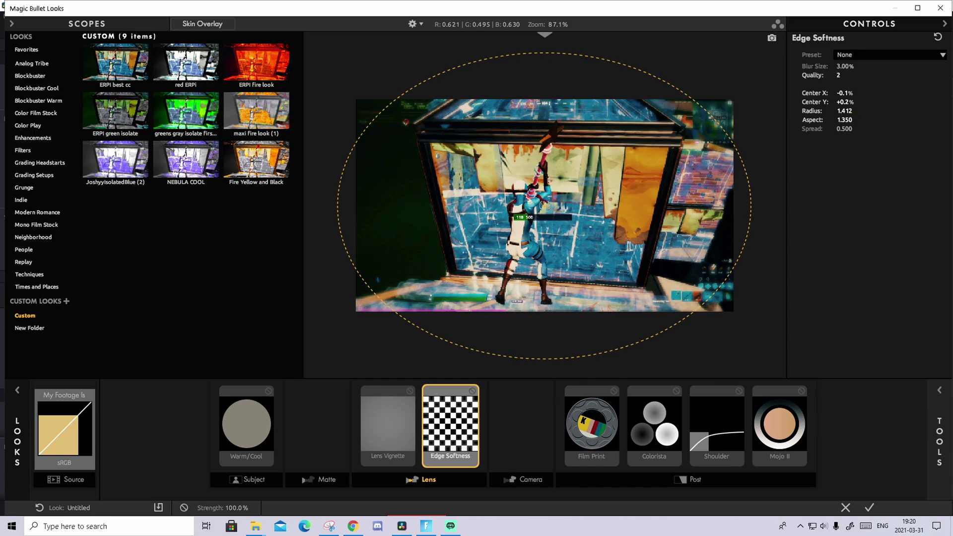
pyautogui.moveTo(847, 76); pyautogui.dragTo(841, 77)
# Inspect the Shoulder, Mojo II, Colorista and Film Print tiles, then bring up Save Look
pyautogui.click(716, 426)
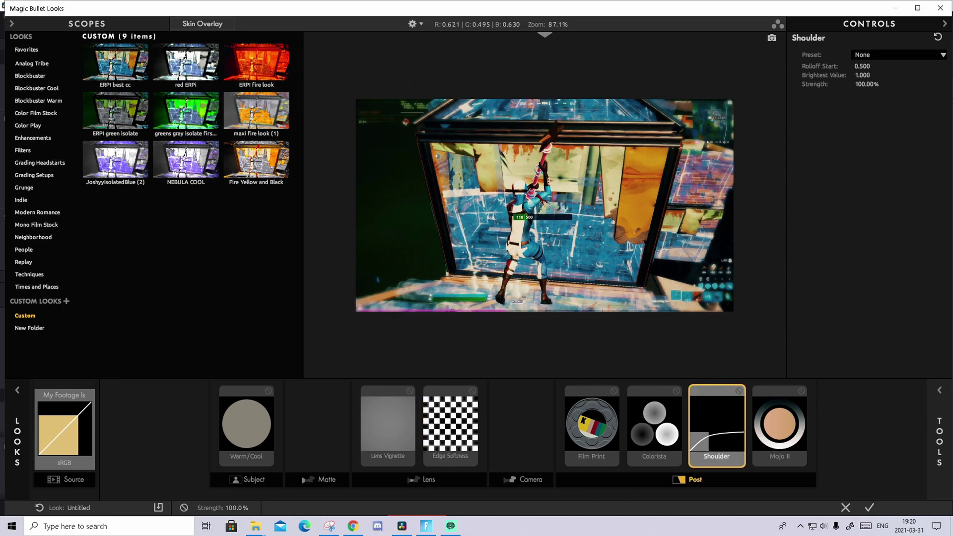
pyautogui.click(772, 428)
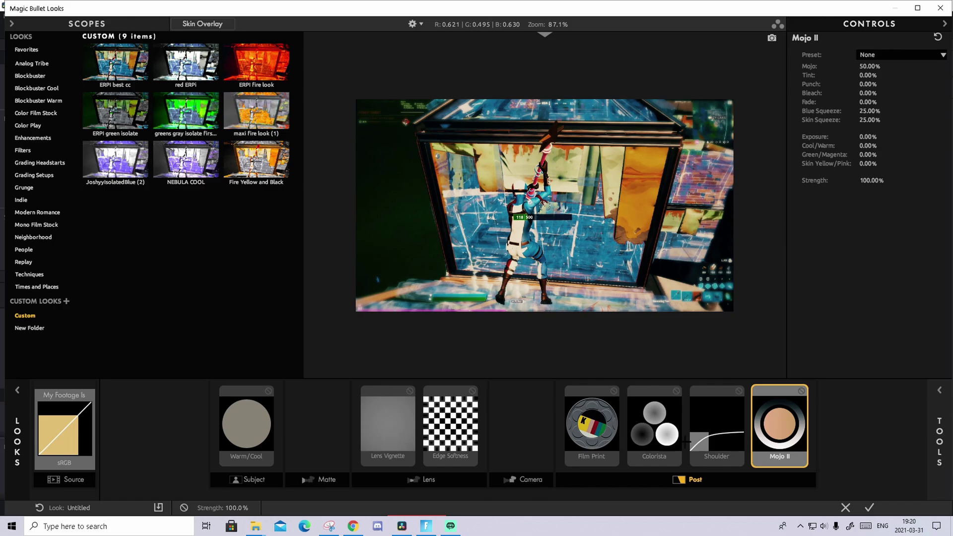
pyautogui.click(662, 436)
pyautogui.click(575, 435)
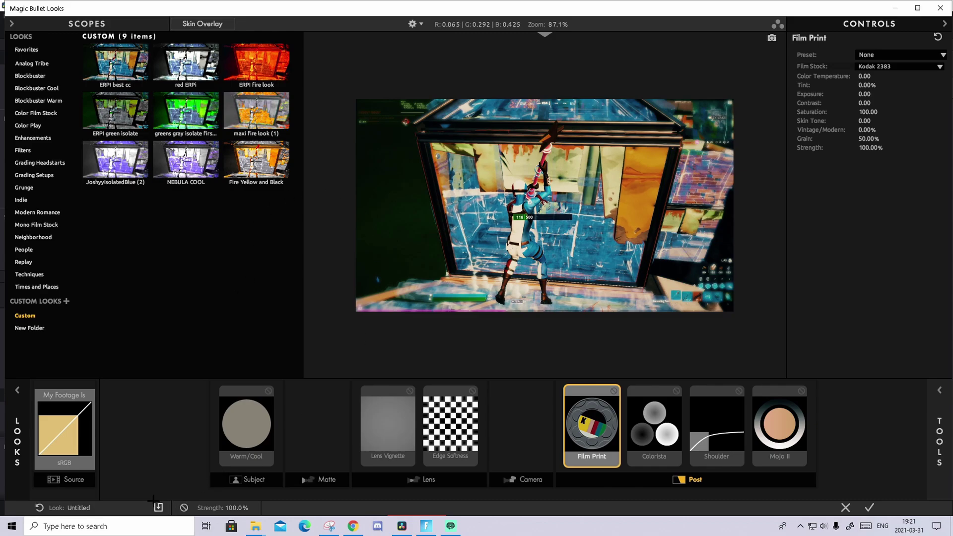
pyautogui.click(159, 507)
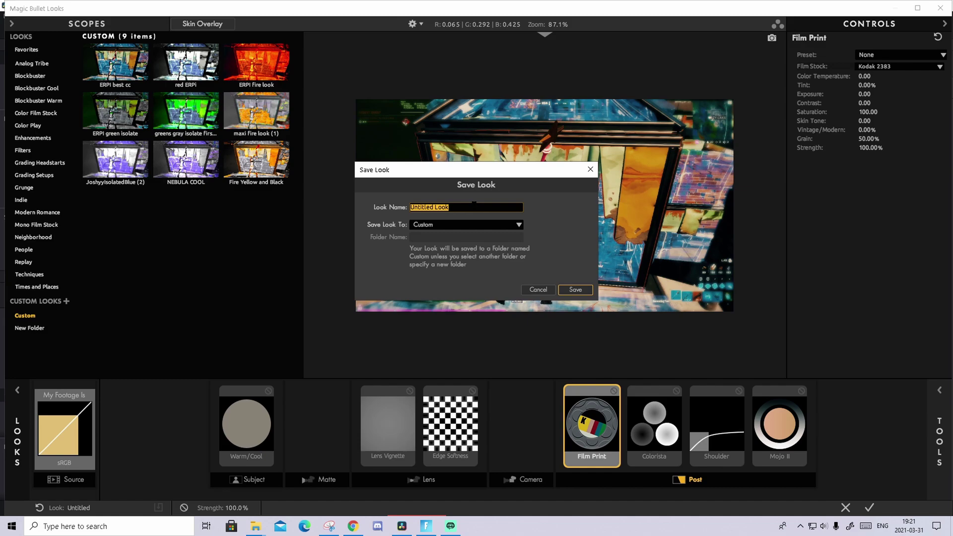
# Name the look 'coler corection ERPI v2' and save it to the Custom folder
pyautogui.write('coler corection ERPI v2')
pyautogui.click(575, 290)
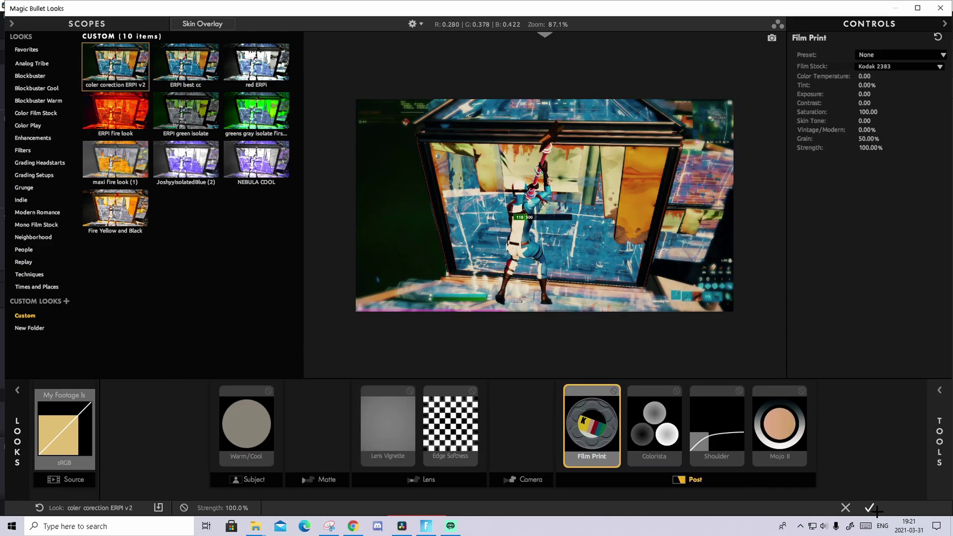
pyautogui.click(870, 507)
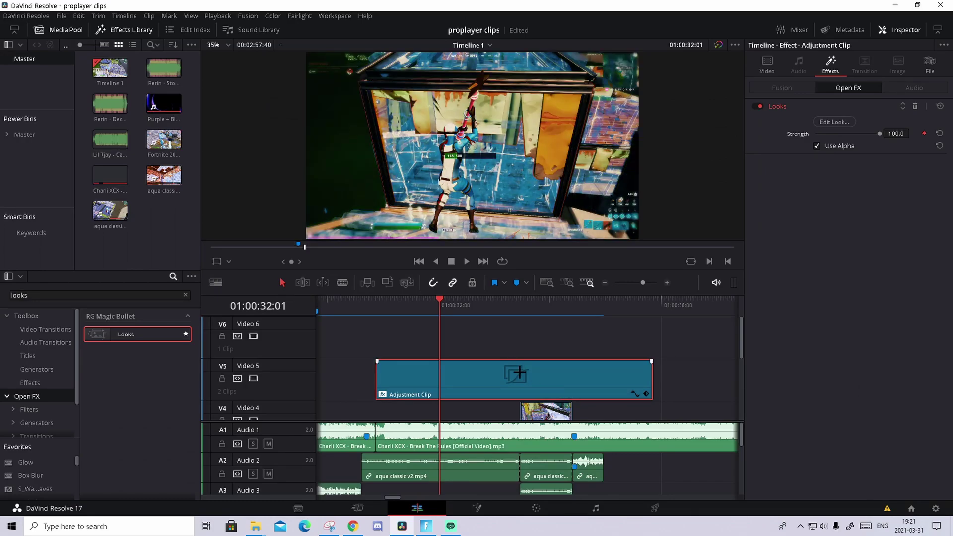
pyautogui.press('space')
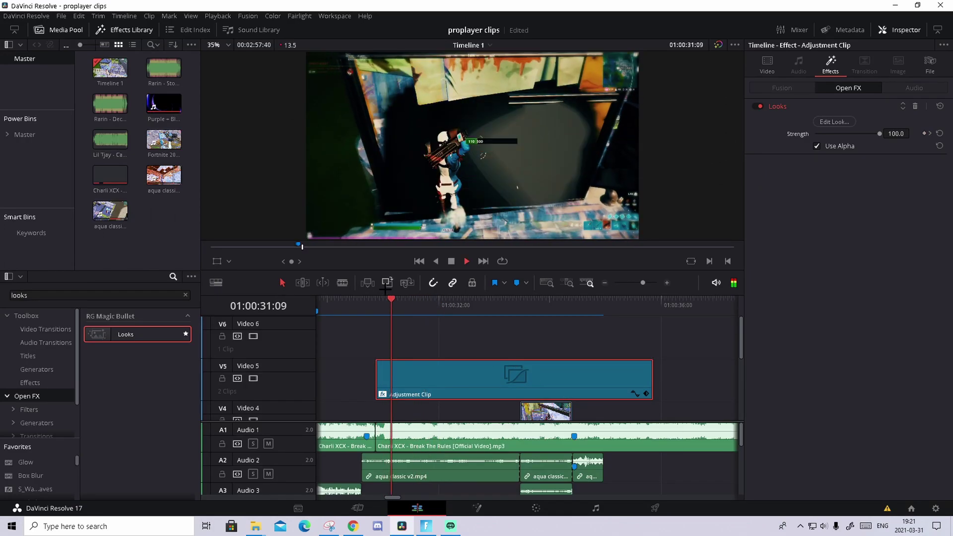
pyautogui.moveTo(450, 306); pyautogui.dragTo(383, 304)
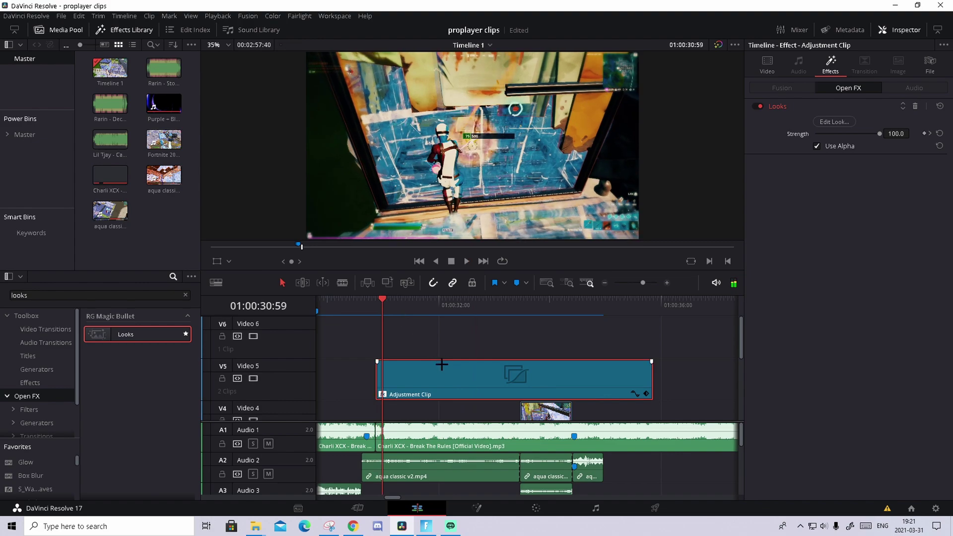
pyautogui.click(411, 303)
pyautogui.press('space')
pyautogui.press('space')
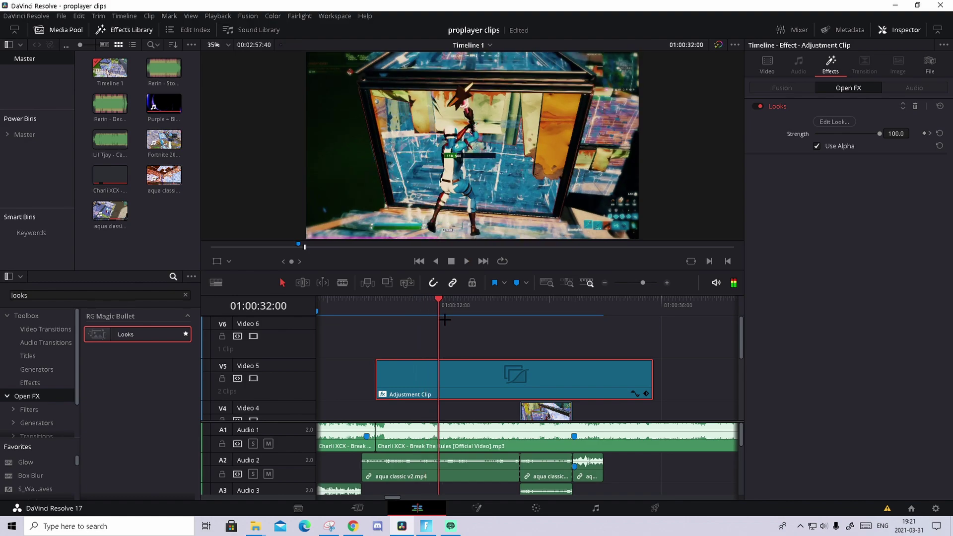
# Enable Render Cache Color Output on the adjustment clip
pyautogui.rightClick(516, 377)
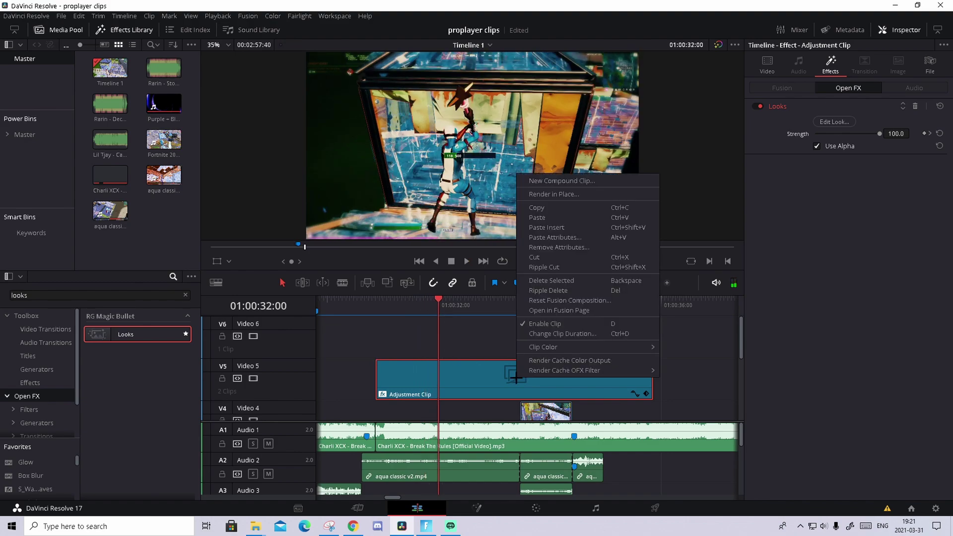
pyautogui.moveTo(518, 373)
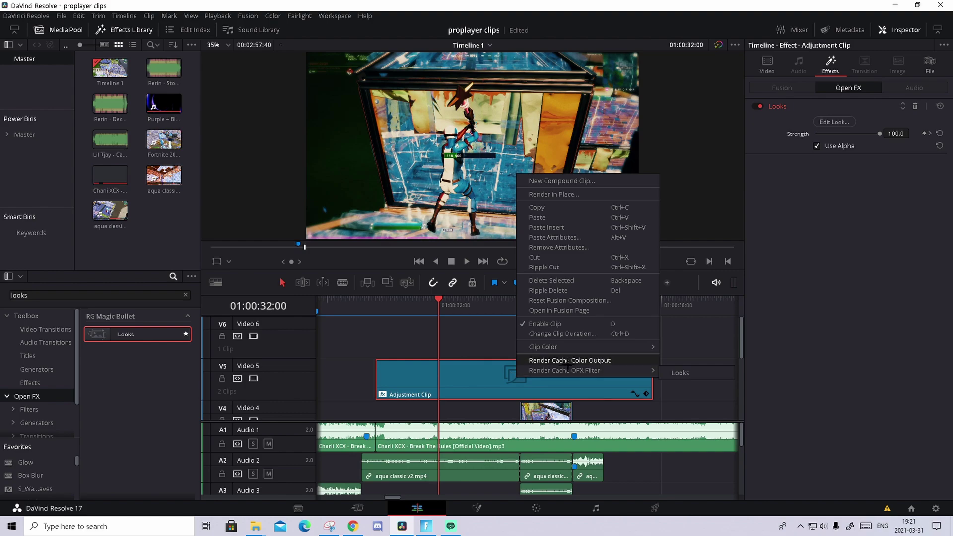
pyautogui.click(611, 361)
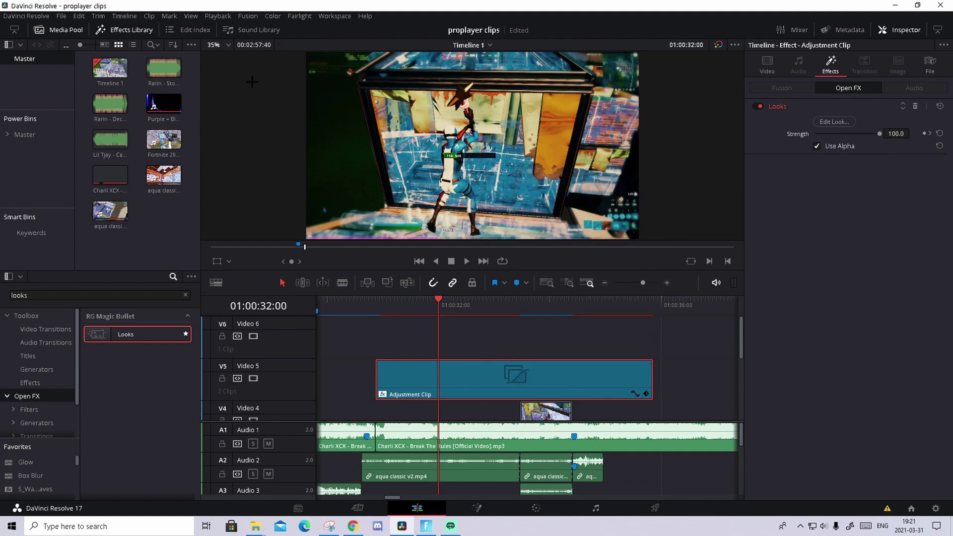
# Set the Playback render cache mode to Smart
pyautogui.click(220, 15)
pyautogui.click(221, 14)
pyautogui.click(220, 14)
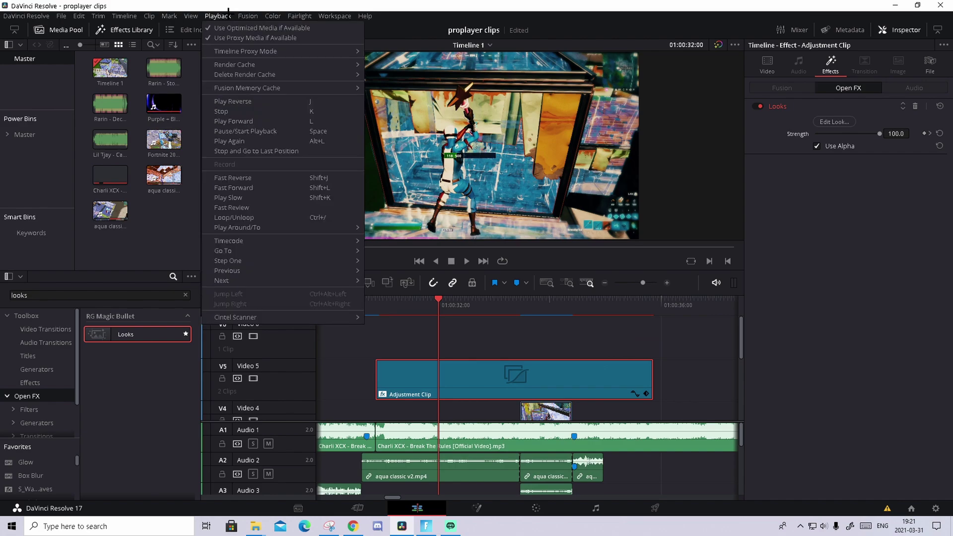
pyautogui.moveTo(263, 65)
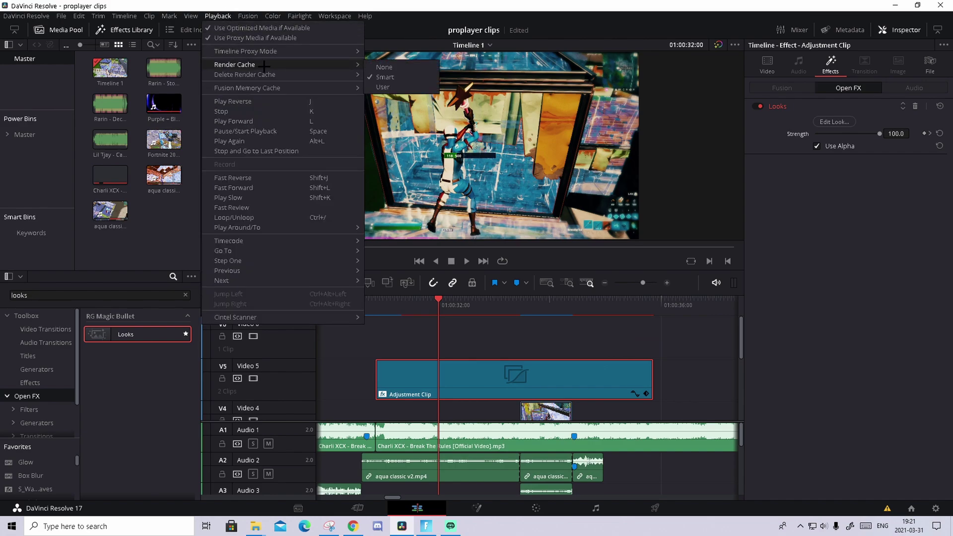
pyautogui.click(391, 78)
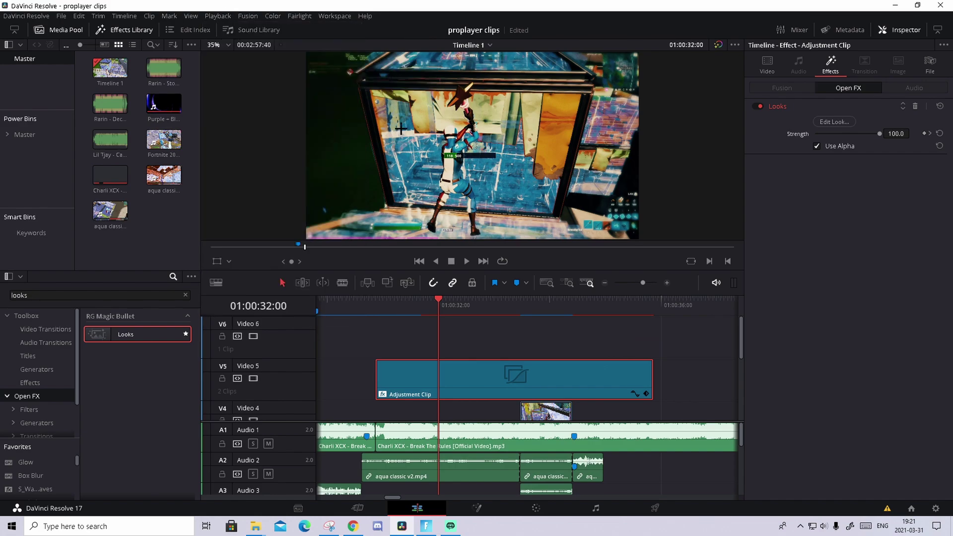
pyautogui.click(405, 304)
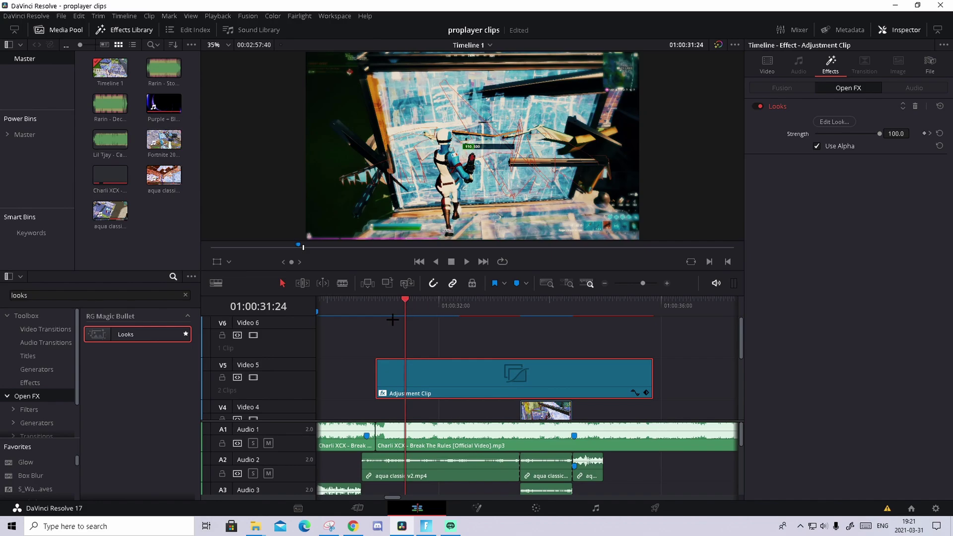
pyautogui.press('space')
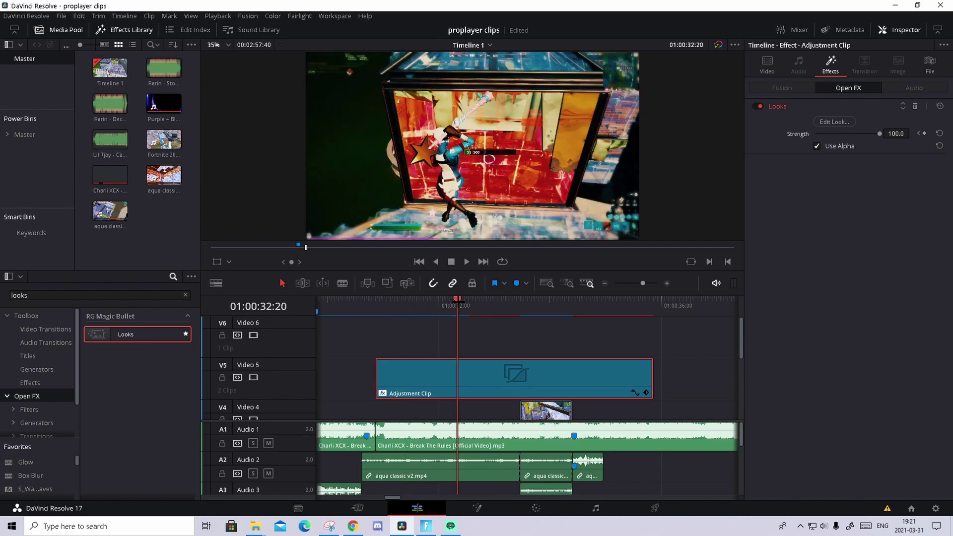
pyautogui.moveTo(512, 308); pyautogui.dragTo(476, 304)
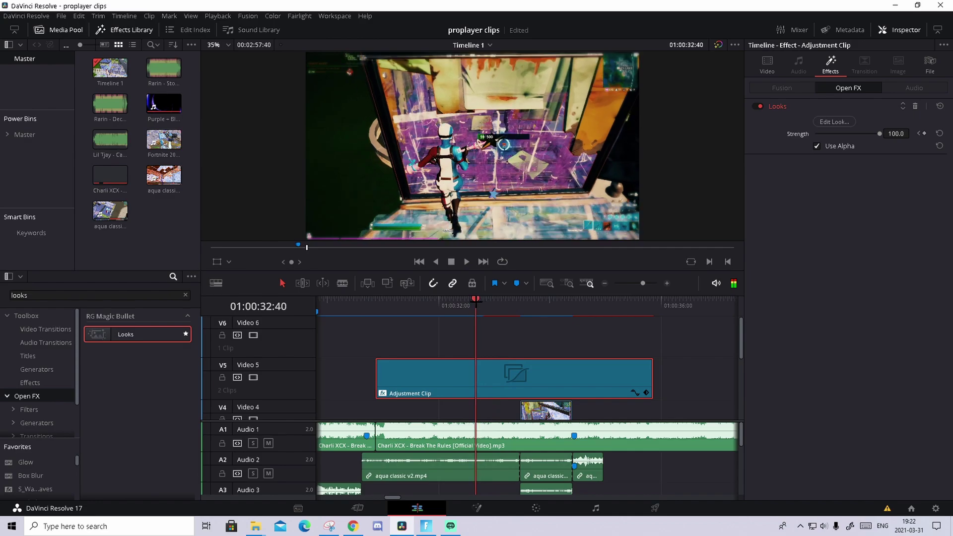
pyautogui.press('space')
pyautogui.moveTo(526, 298); pyautogui.dragTo(375, 298)
pyautogui.press('space')
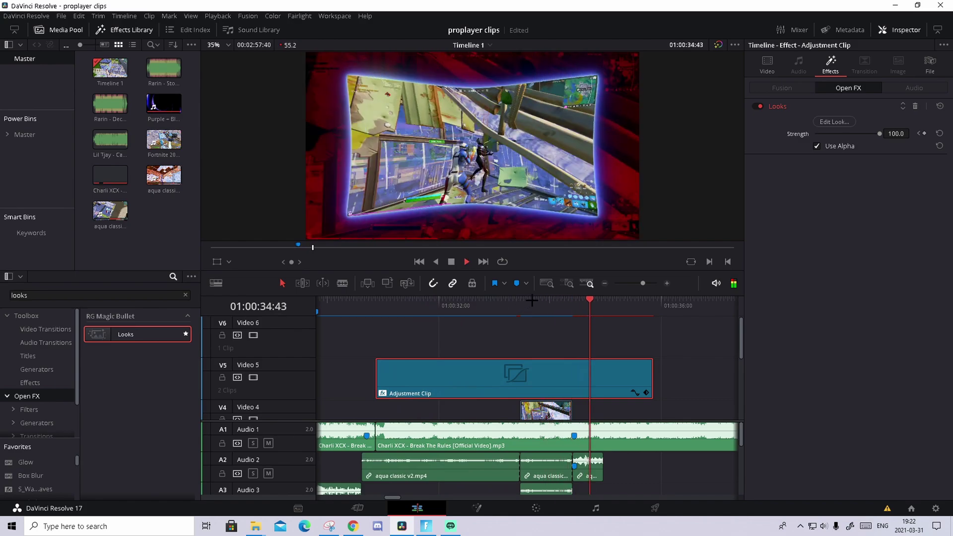
pyautogui.moveTo(531, 300); pyautogui.dragTo(459, 300)
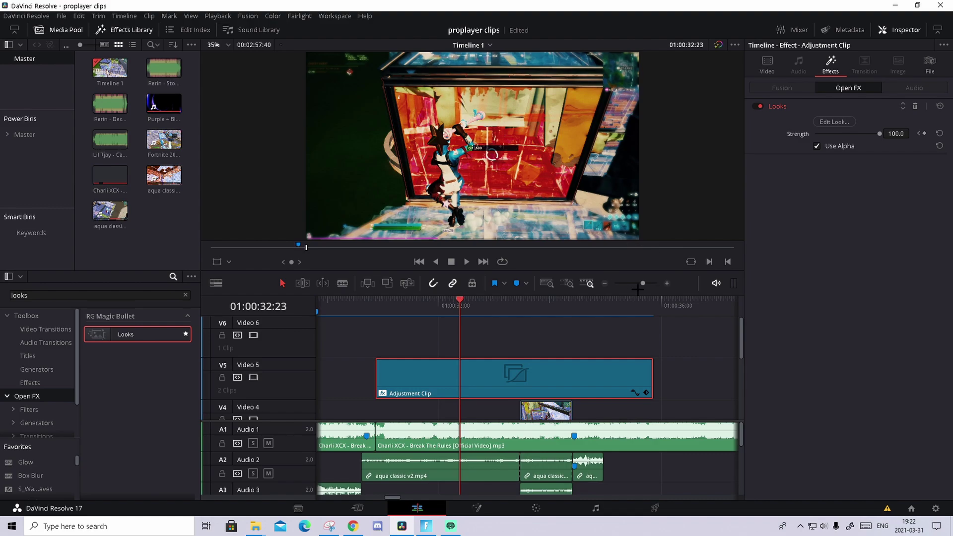
# Trim the end of the Video 5 adjustment clip so it runs about 04:06
pyautogui.moveTo(641, 286); pyautogui.dragTo(637, 285)
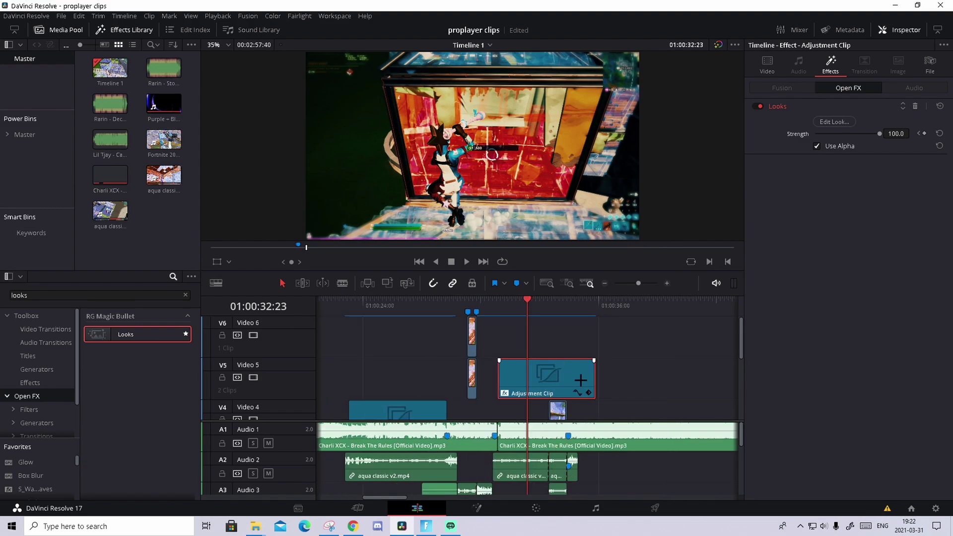
pyautogui.scroll(-1, 602, 379)
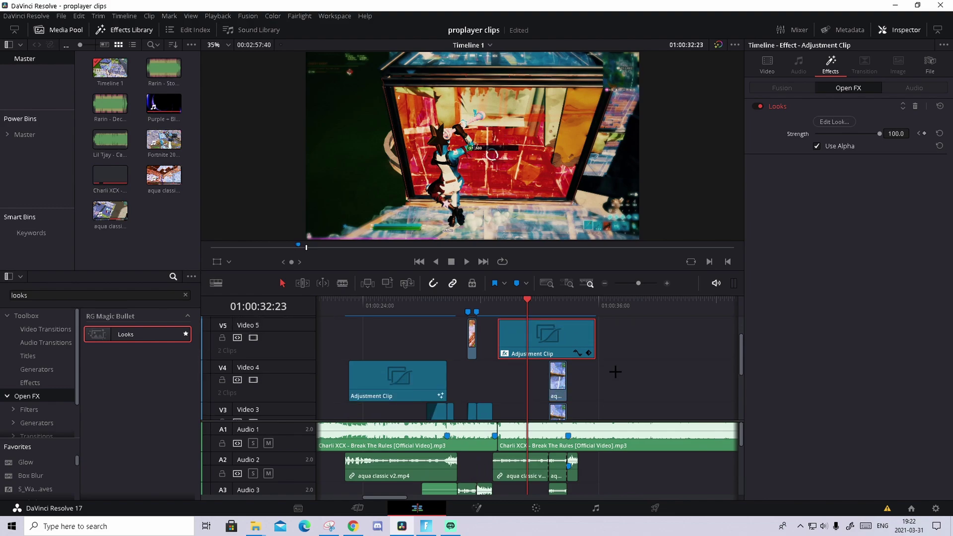
pyautogui.moveTo(588, 338)
pyautogui.mouseDown()
pyautogui.moveTo(665, 337)
pyautogui.moveTo(577, 340)
pyautogui.mouseUp()
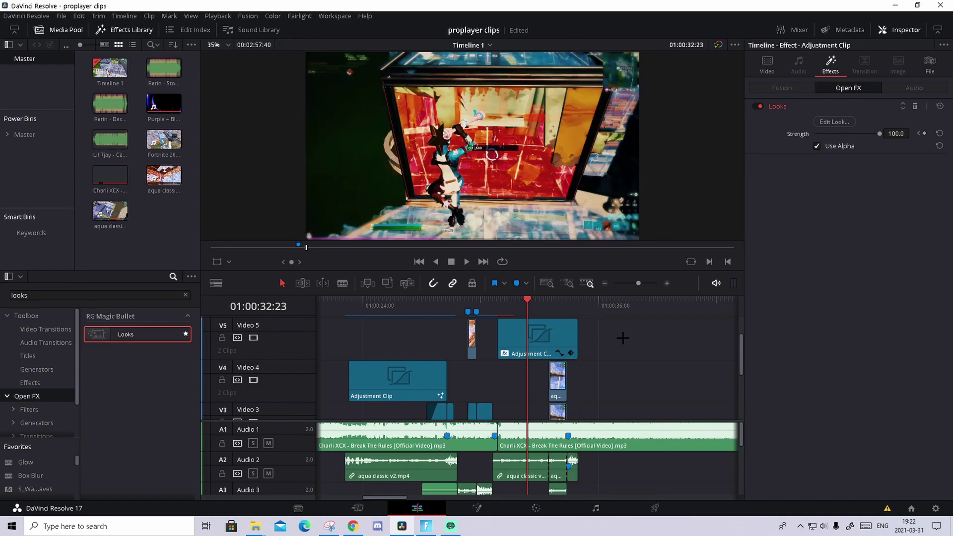